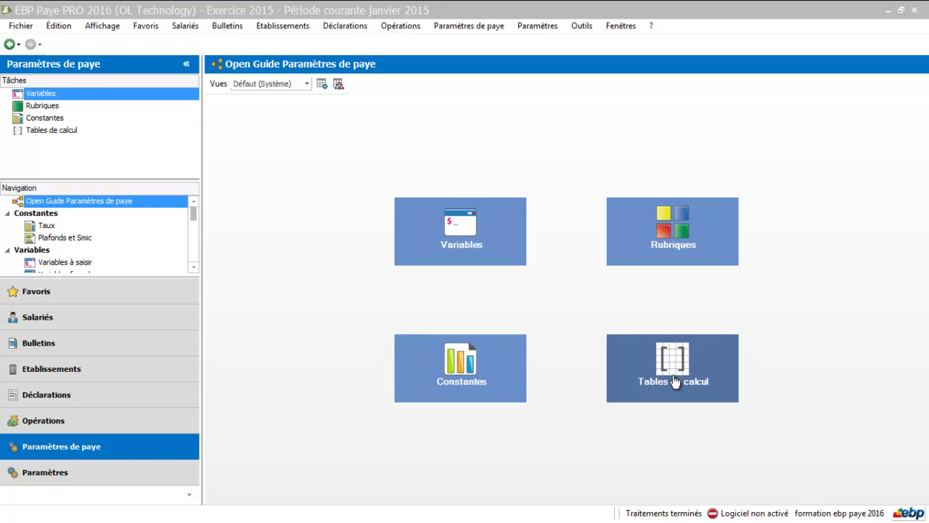
Open the ANCIEN (Prime d'Ancienneté) calculation table from the payroll parameters and maximize its window.
{"action": "left_click", "coordinate": [674, 381]}
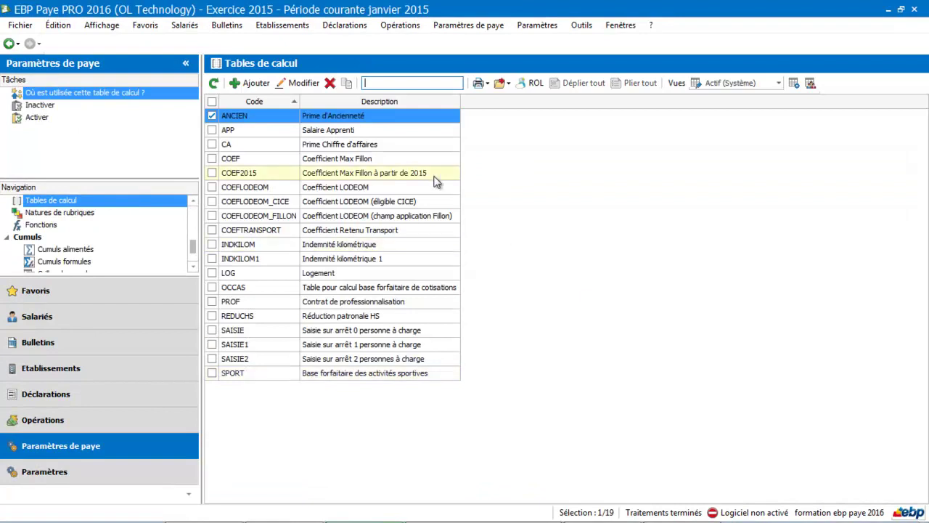
{"action": "double_click", "coordinate": [331, 118]}
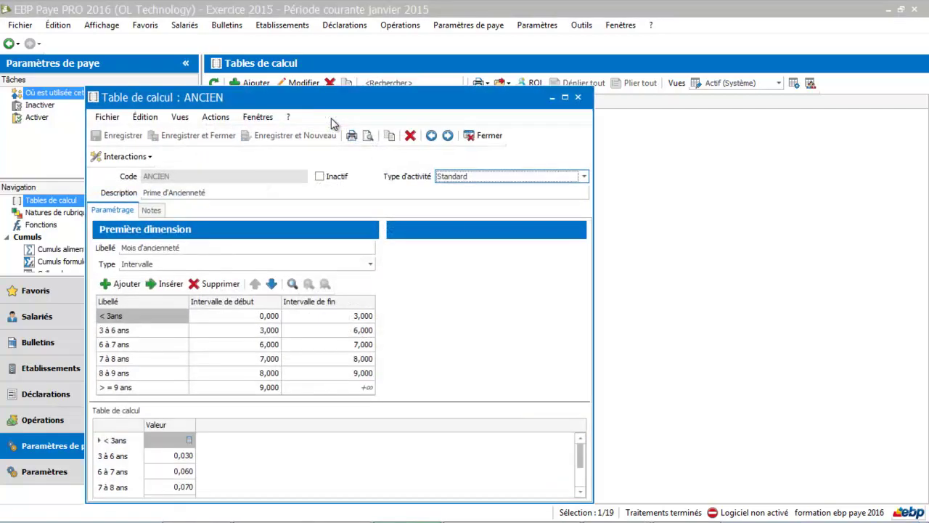
{"action": "left_click", "coordinate": [565, 97]}
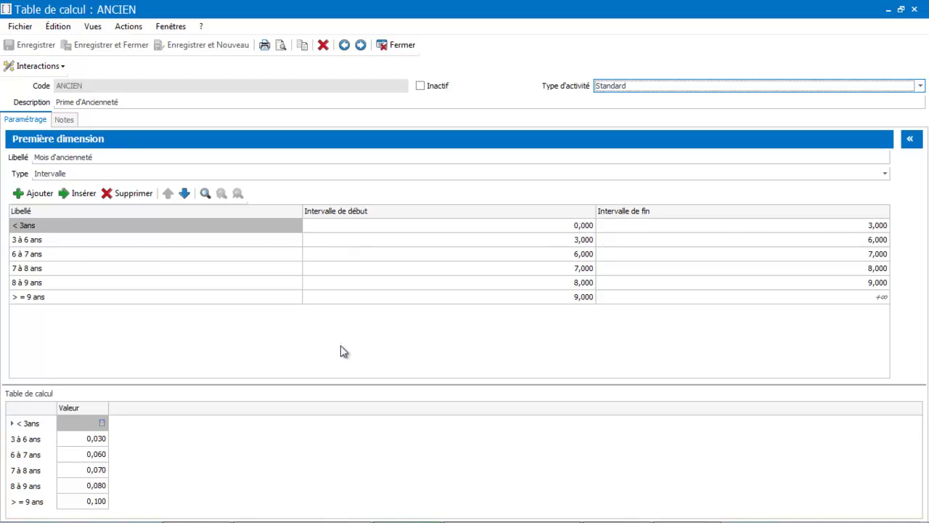
Examine the 3 à 6 ans bracket of the seniority table: its label, interval start and value.
{"action": "left_click", "coordinate": [75, 245]}
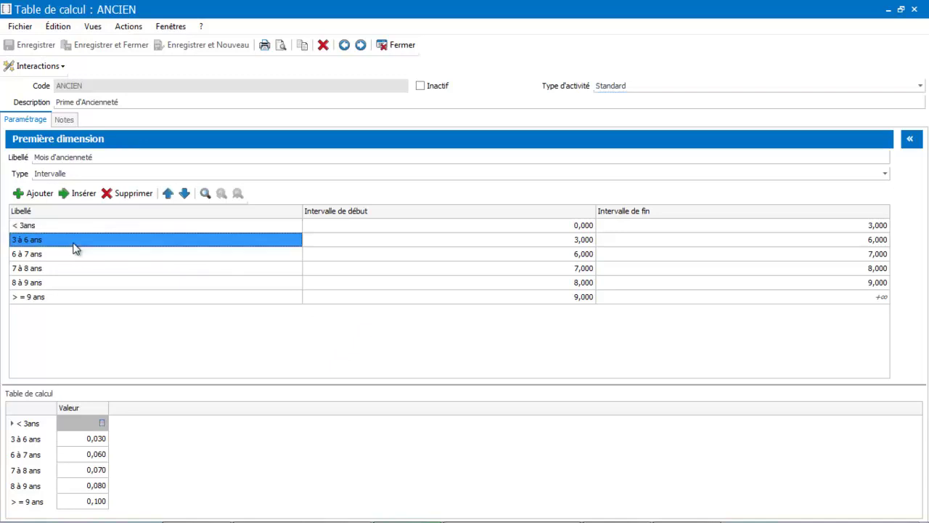
{"action": "left_click", "coordinate": [75, 245]}
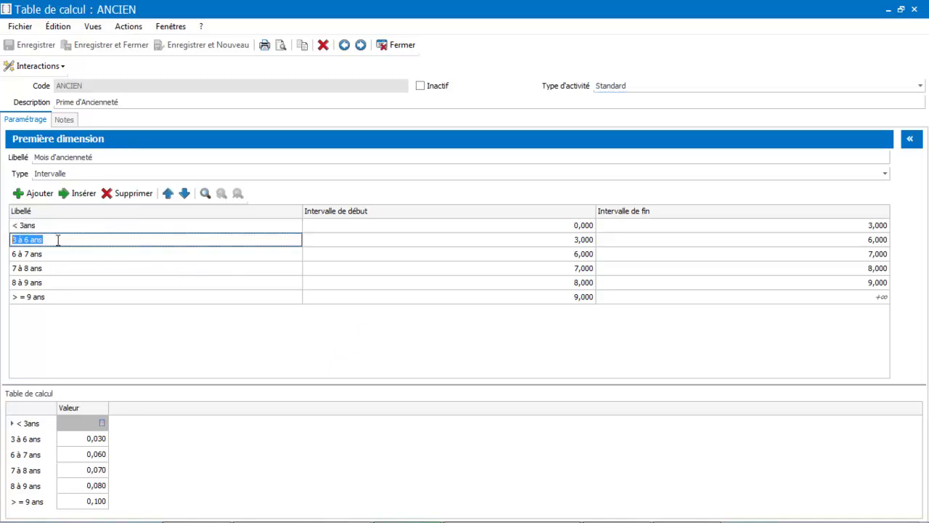
{"action": "left_click", "coordinate": [578, 244]}
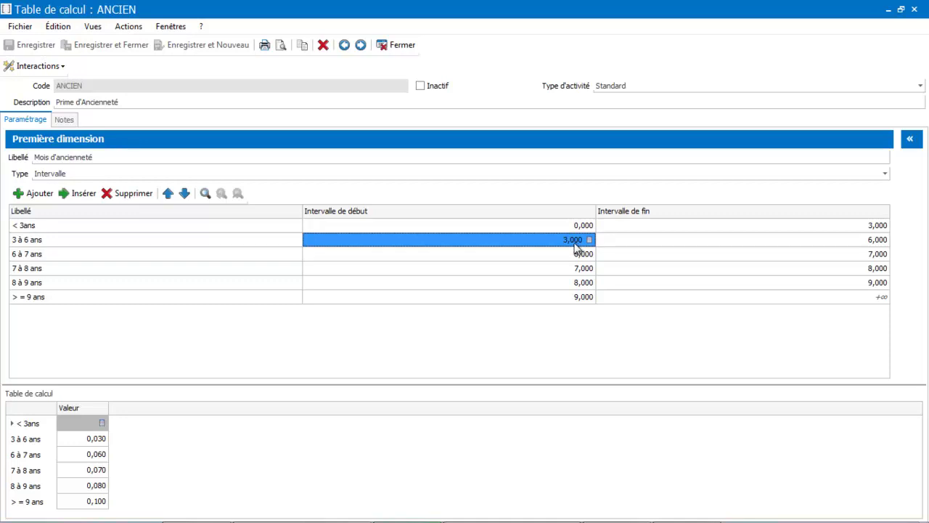
{"action": "left_click", "coordinate": [77, 442]}
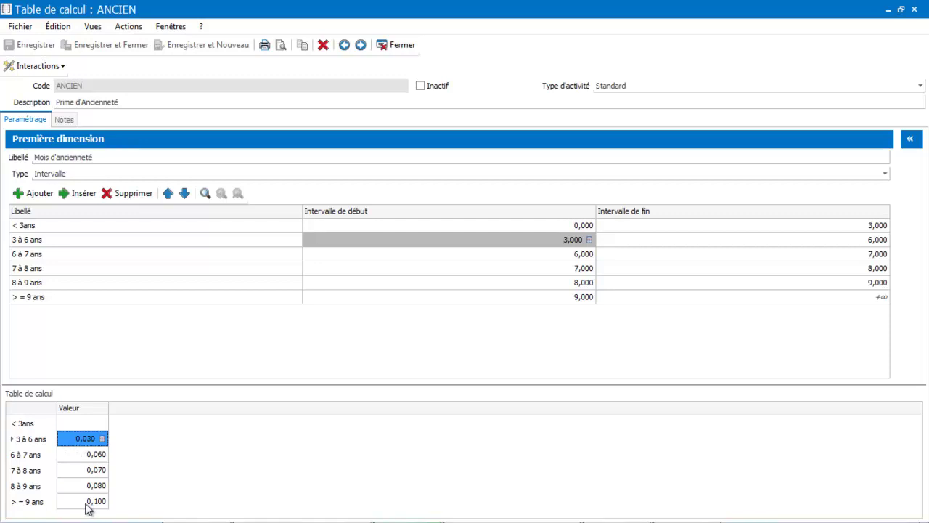
Examine the label and the start and end interval bounds of the < 3ans bracket.
{"action": "left_click", "coordinate": [56, 227]}
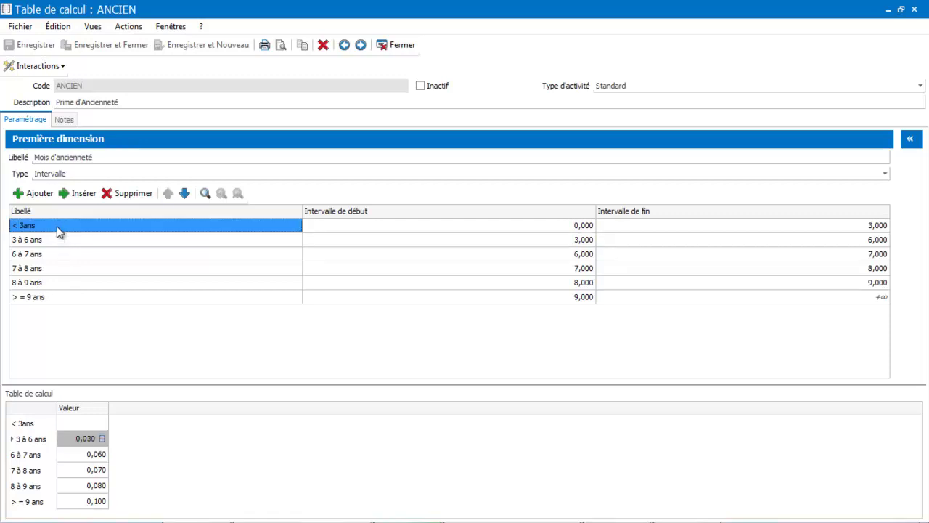
{"action": "left_click", "coordinate": [56, 225]}
{"action": "left_click", "coordinate": [58, 226]}
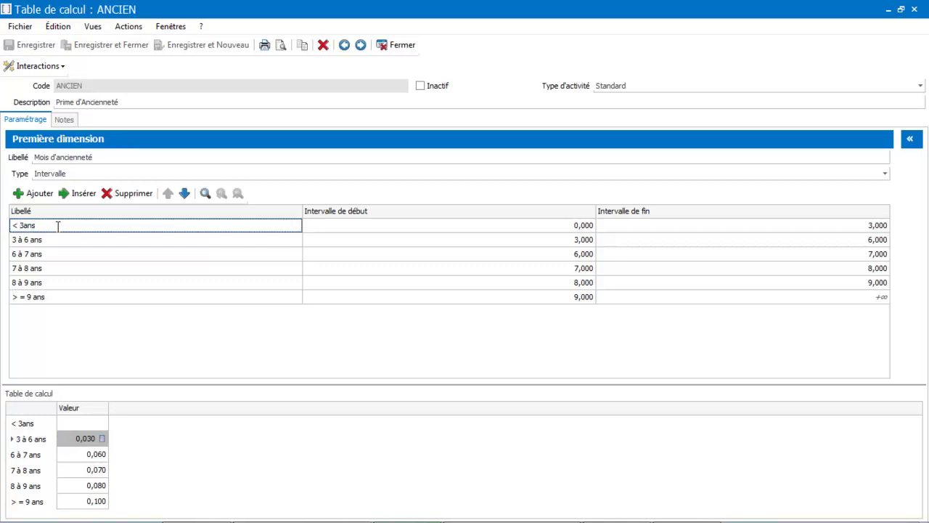
{"action": "key", "text": "shift+Home"}
{"action": "key", "text": "shift+Right"}
{"action": "key", "text": "shift+Right"}
{"action": "left_click", "coordinate": [552, 239]}
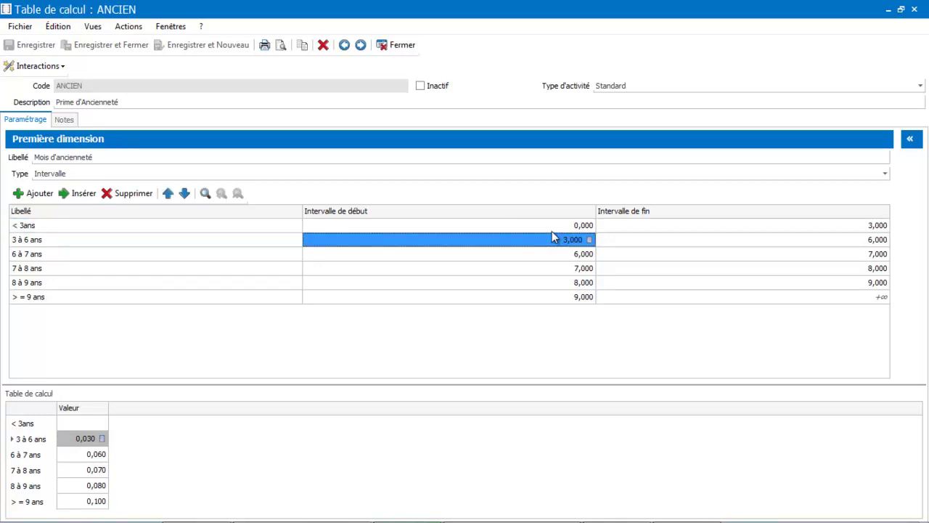
{"action": "left_click", "coordinate": [558, 227]}
{"action": "left_click", "coordinate": [847, 226]}
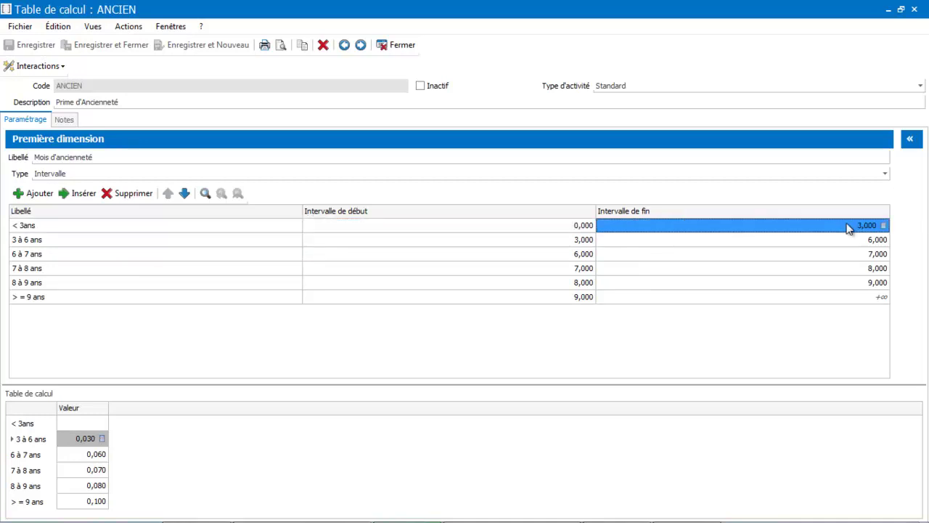
Compare the 3 à 6 ans interval with the value cell of the < 3ans bracket, and close the ANCIEN table.
{"action": "left_click", "coordinate": [54, 239]}
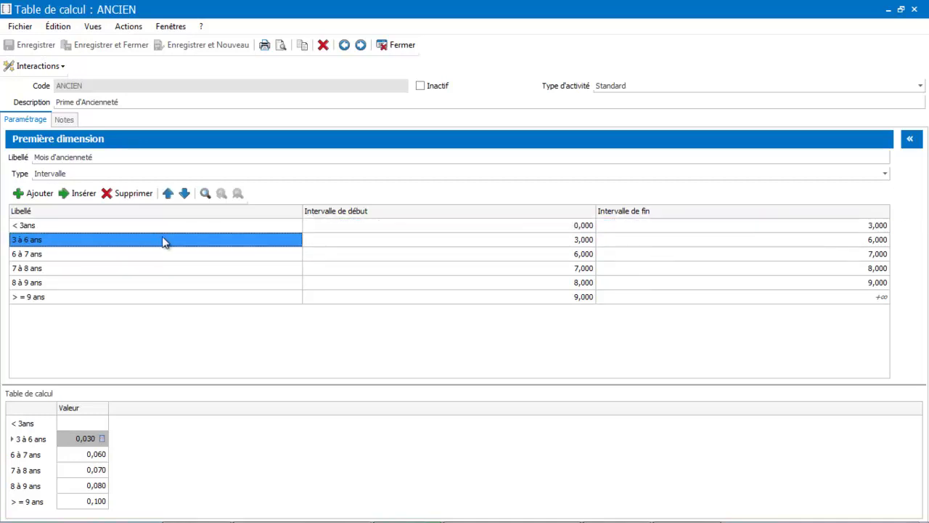
{"action": "left_click", "coordinate": [568, 240]}
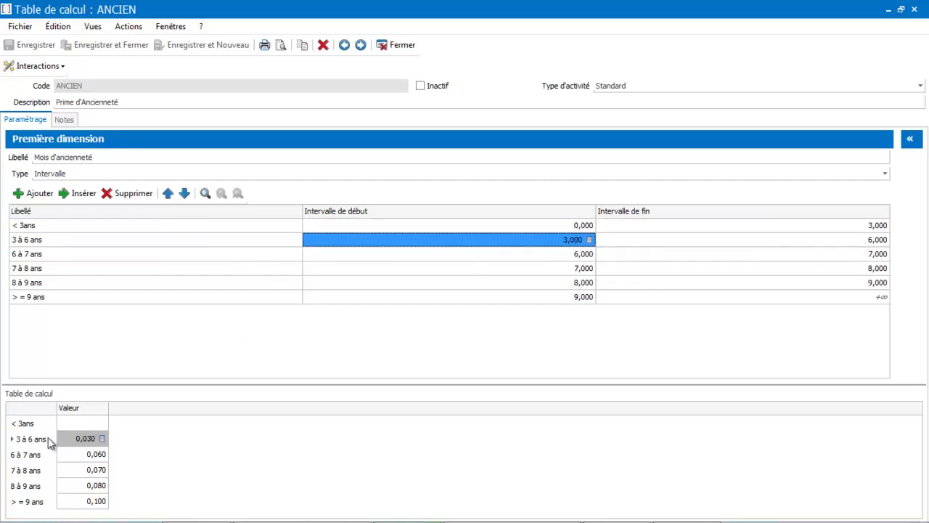
{"action": "left_click", "coordinate": [99, 424]}
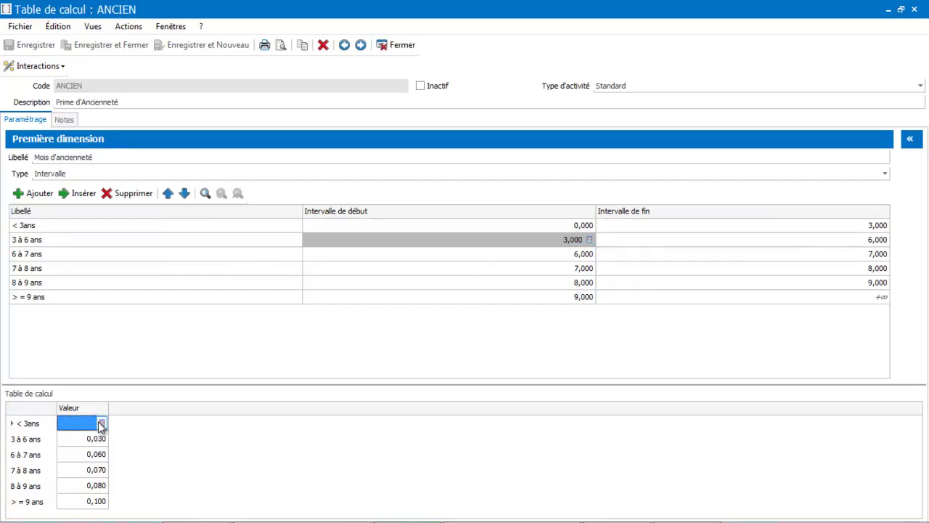
{"action": "left_click", "coordinate": [100, 424]}
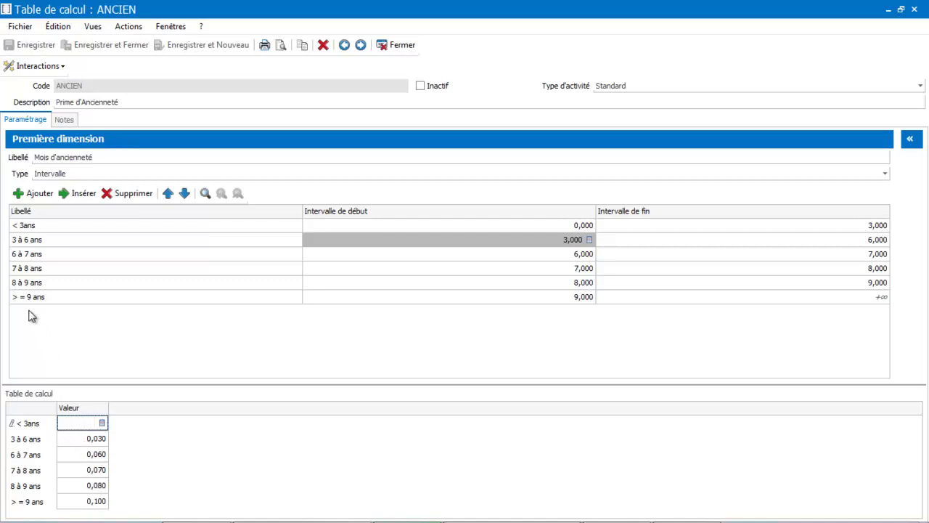
{"action": "mouse_move", "coordinate": [61, 517]}
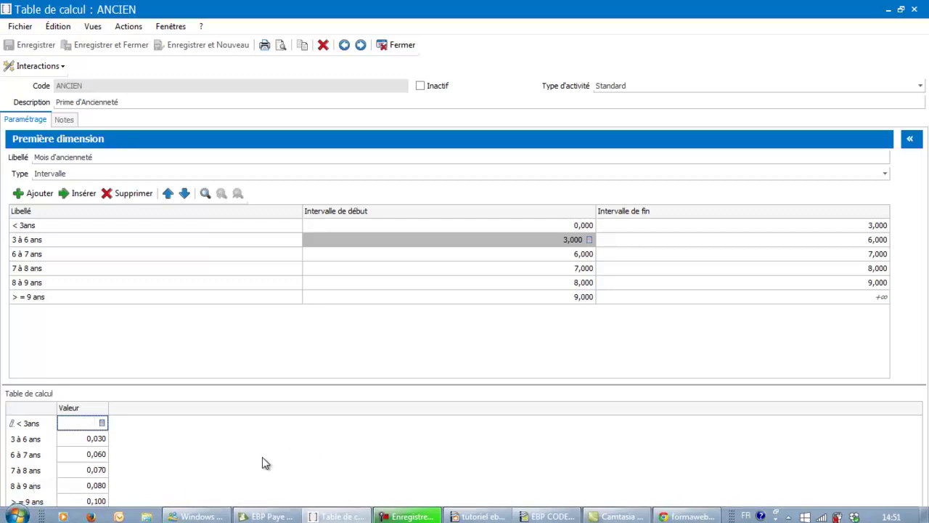
{"action": "left_click", "coordinate": [253, 328]}
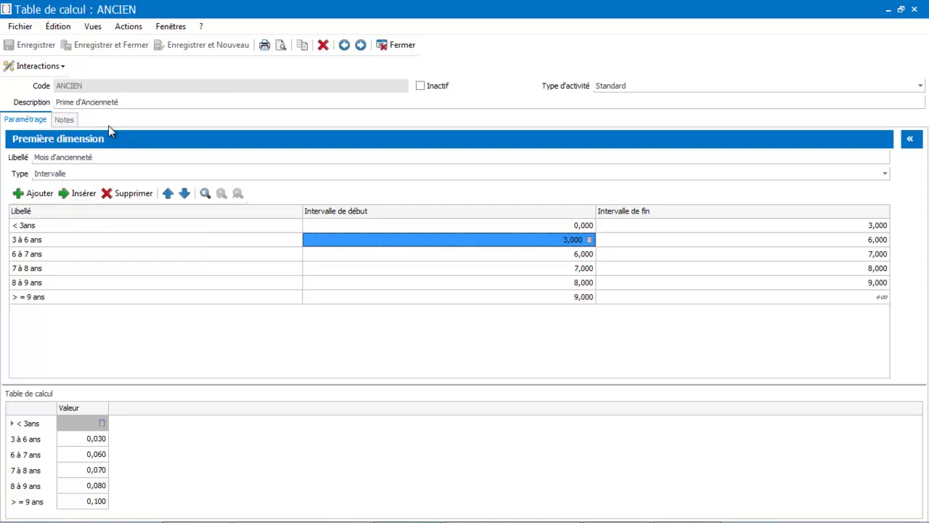
{"action": "left_click", "coordinate": [399, 45]}
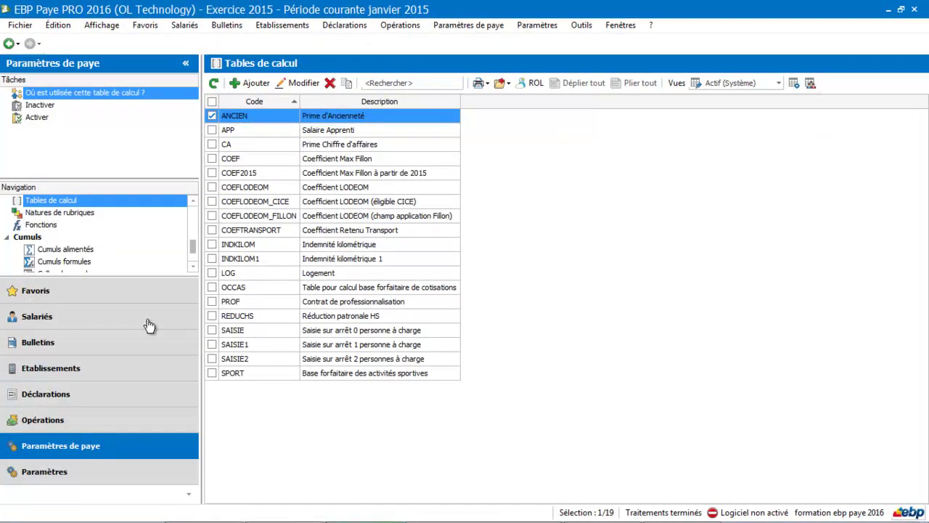
Show the gross pay items (Rubrique de brut) and search them for "ancienneté".
{"action": "scroll", "coordinate": [197, 225], "scroll_direction": "up", "scroll_amount": 3}
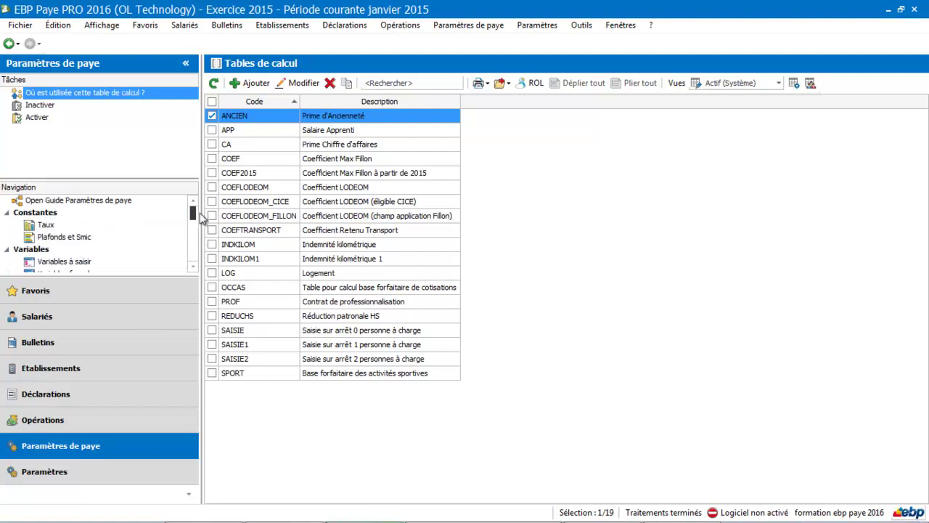
{"action": "scroll", "coordinate": [201, 222], "scroll_direction": "down", "scroll_amount": 2}
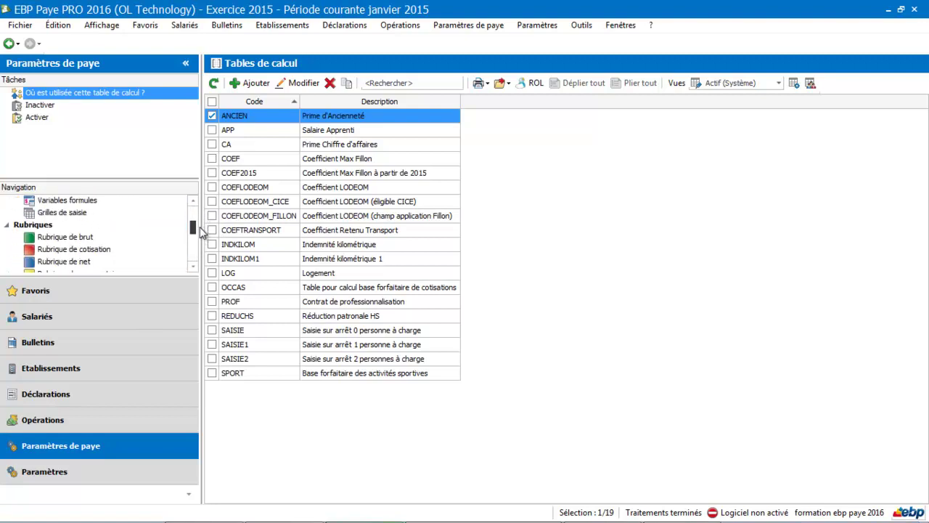
{"action": "left_click", "coordinate": [82, 237]}
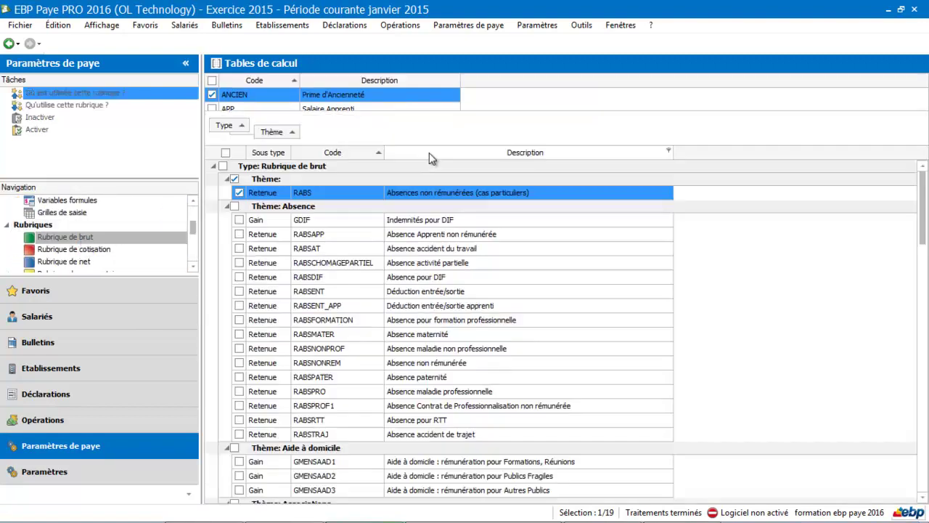
{"action": "left_click", "coordinate": [408, 85]}
{"action": "type", "text": "a"}
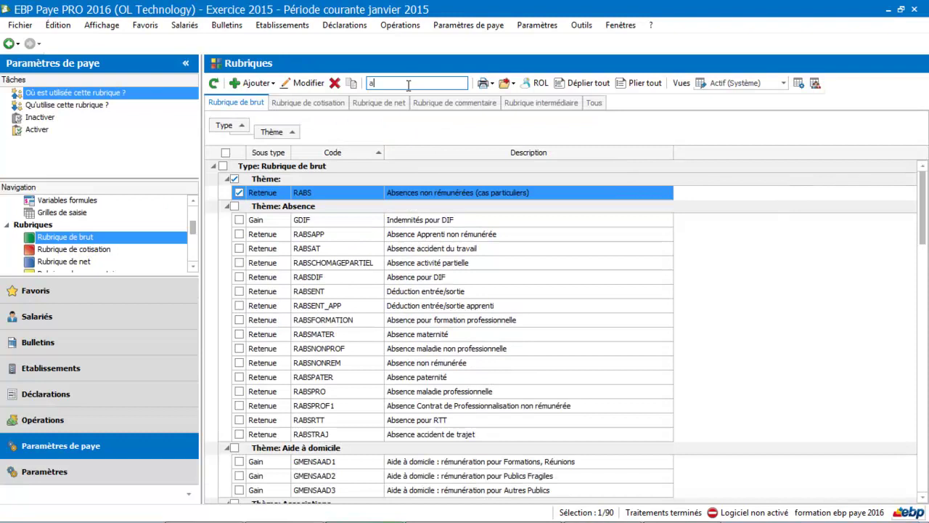
{"action": "type", "text": "ncienneté"}
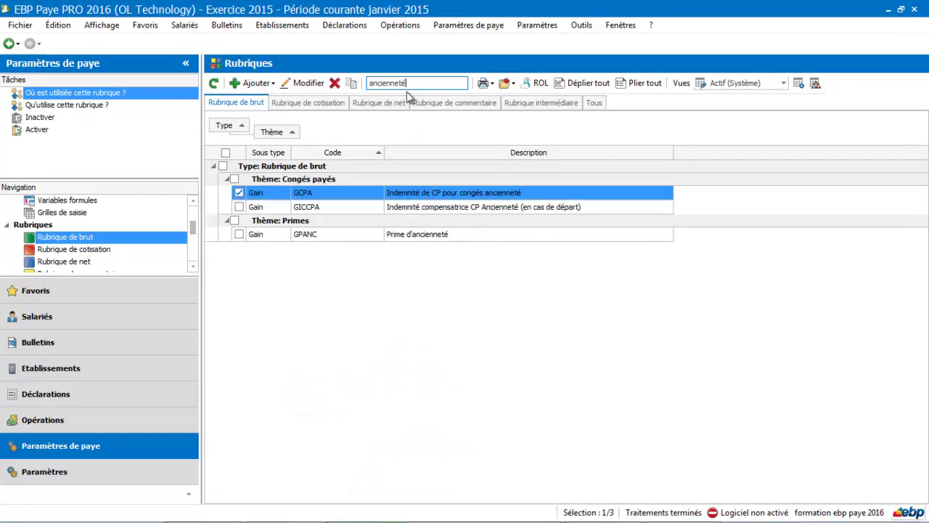
Open the GPANC (Prime d'ancienneté) pay item, examine its Taux formula and maximize the window.
{"action": "left_click", "coordinate": [423, 238]}
{"action": "double_click", "coordinate": [423, 240]}
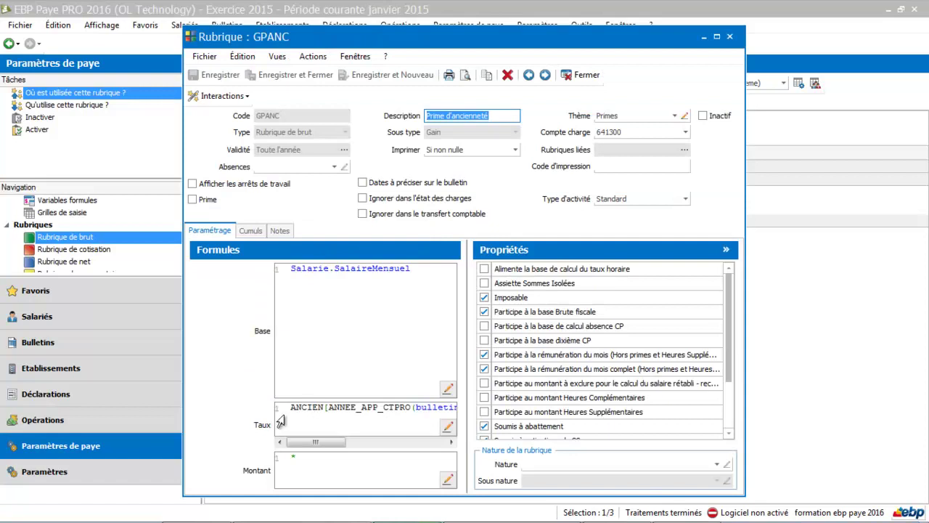
{"action": "left_click", "coordinate": [283, 412]}
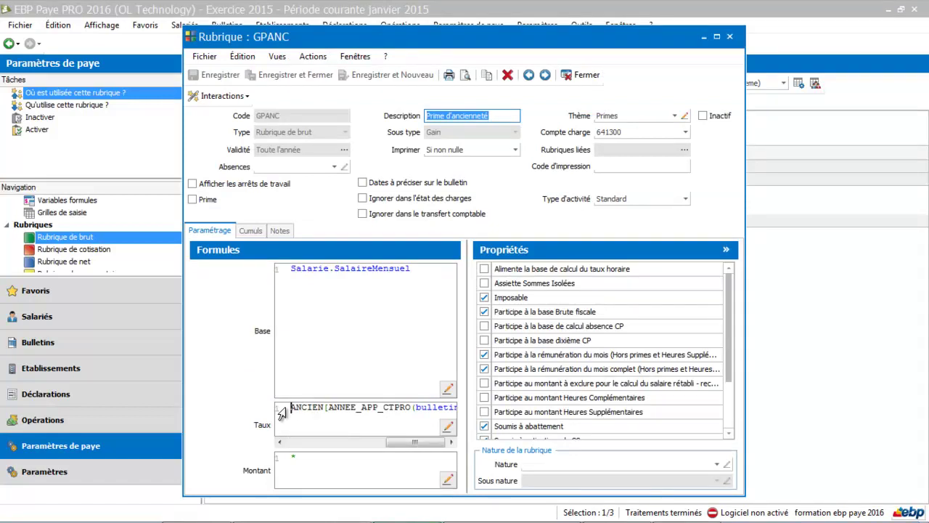
{"action": "left_click_drag", "start_coordinate": [415, 441], "coordinate": [354, 442]}
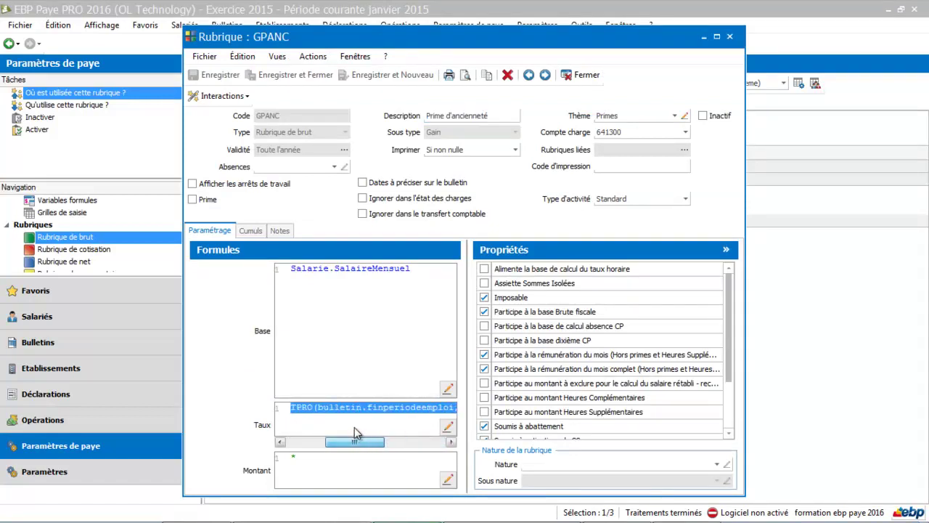
{"action": "left_click", "coordinate": [357, 420]}
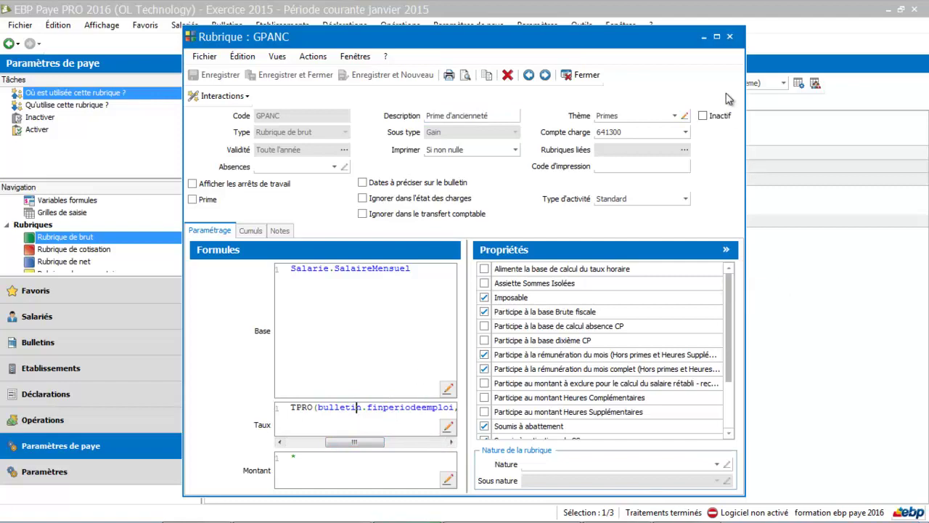
{"action": "left_click", "coordinate": [716, 36]}
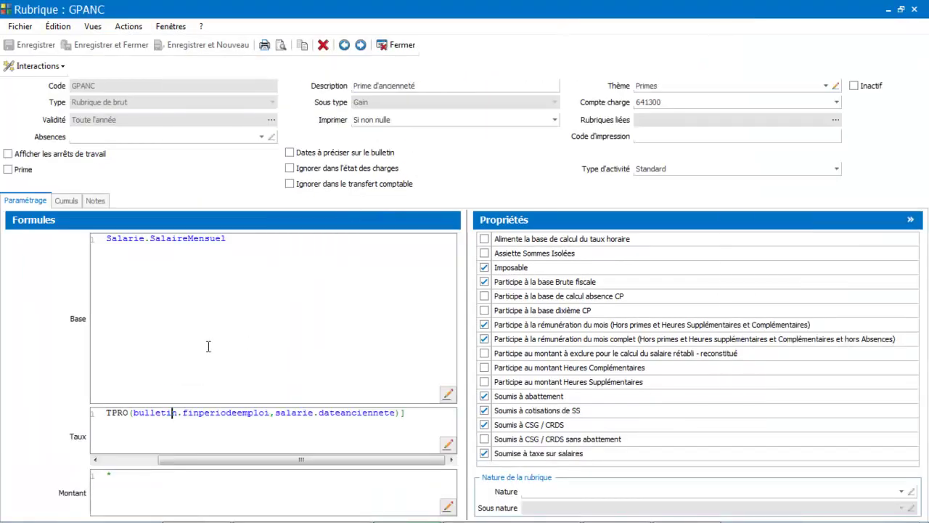
{"action": "left_click", "coordinate": [269, 238]}
{"action": "type", "text": "+"}
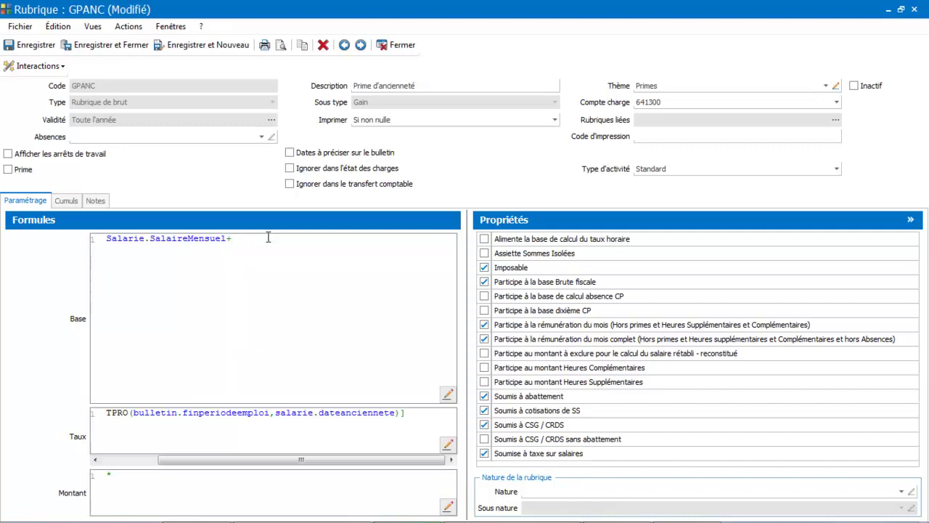
{"action": "key", "text": "BackSpace"}
Close the GPANC pay item and return to the list of calculation tables.
{"action": "left_click", "coordinate": [403, 45]}
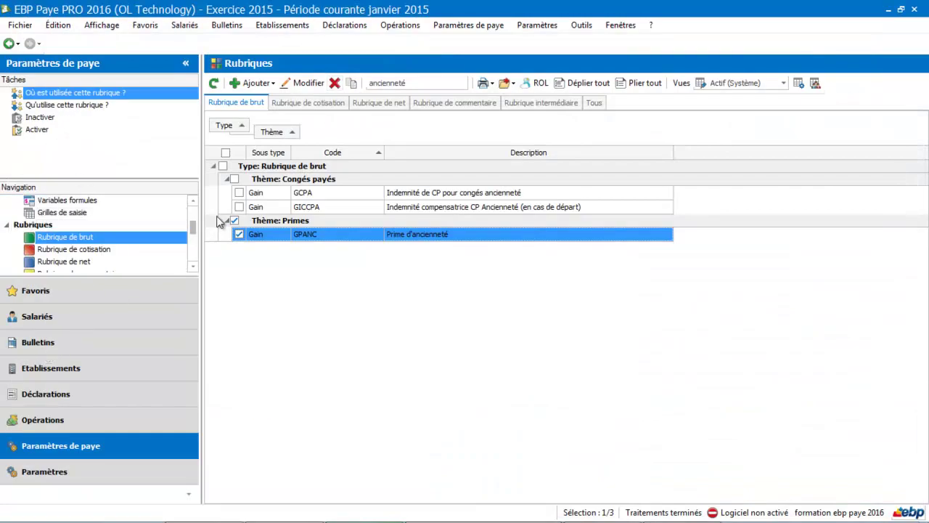
{"action": "mouse_move", "coordinate": [193, 232]}
{"action": "left_mouse_down"}
{"action": "mouse_move", "coordinate": [195, 220]}
{"action": "mouse_move", "coordinate": [187, 249]}
{"action": "left_mouse_up"}
{"action": "left_click", "coordinate": [68, 224]}
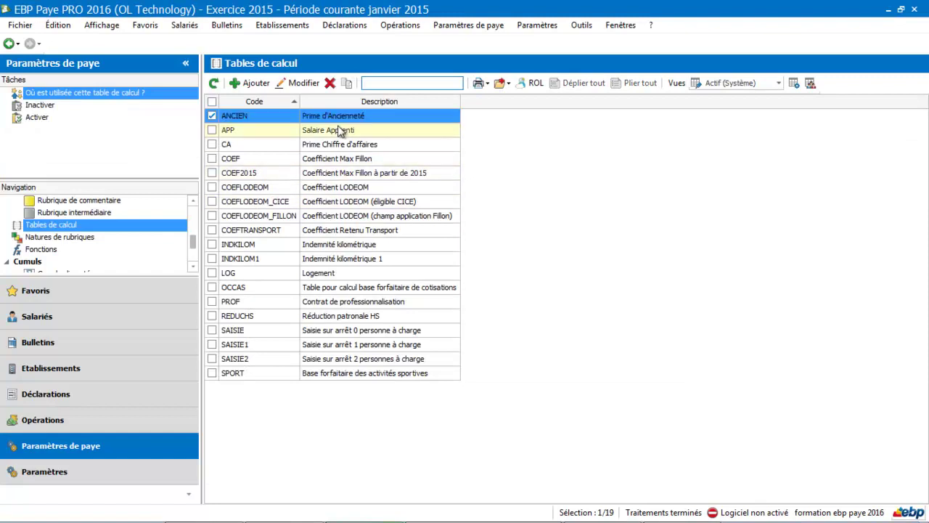
Open the APP (Salaire Apprenti) calculation table, examine its age and contract-year dimensions, and close it.
{"action": "left_click", "coordinate": [337, 132]}
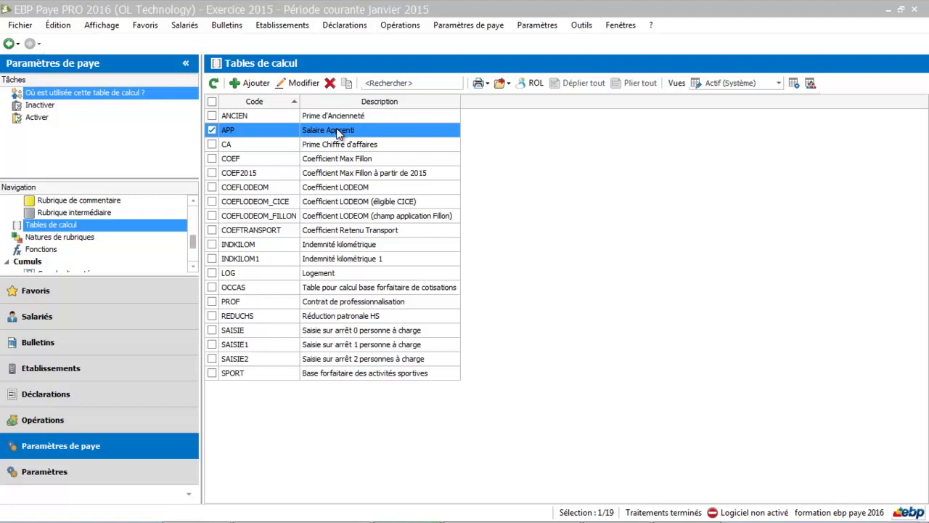
{"action": "double_click", "coordinate": [337, 133]}
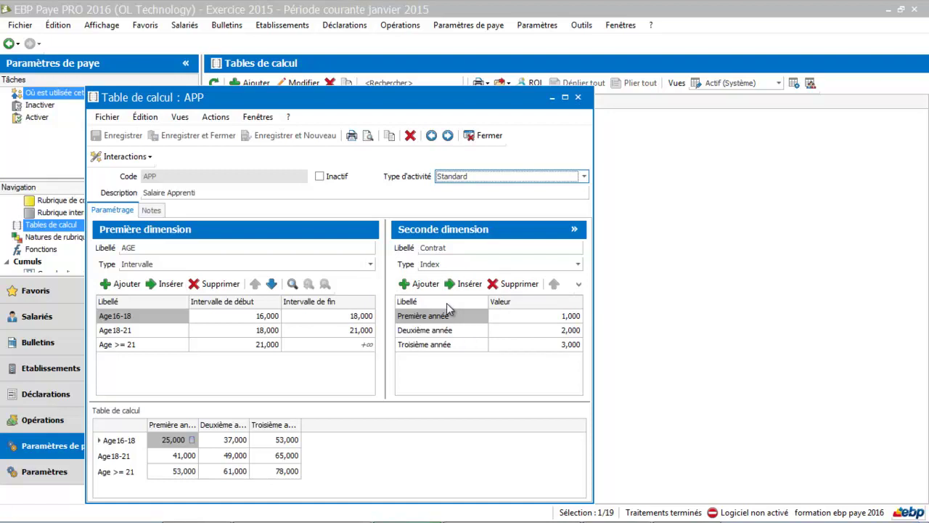
{"action": "left_click", "coordinate": [480, 135]}
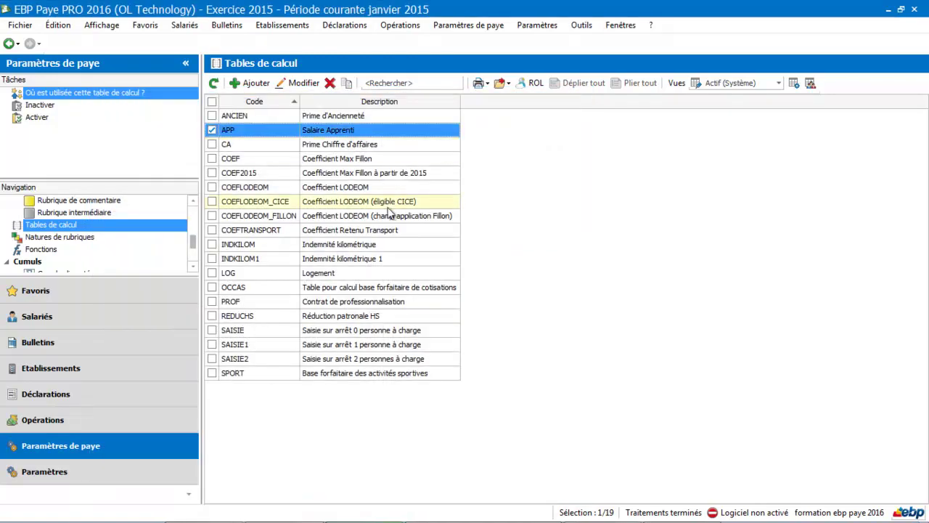
Open the SAISIE calculation table (Saisie sur arrêt 0 personne à charge), examine its progressive salary brackets, and close it.
{"action": "left_click", "coordinate": [341, 331]}
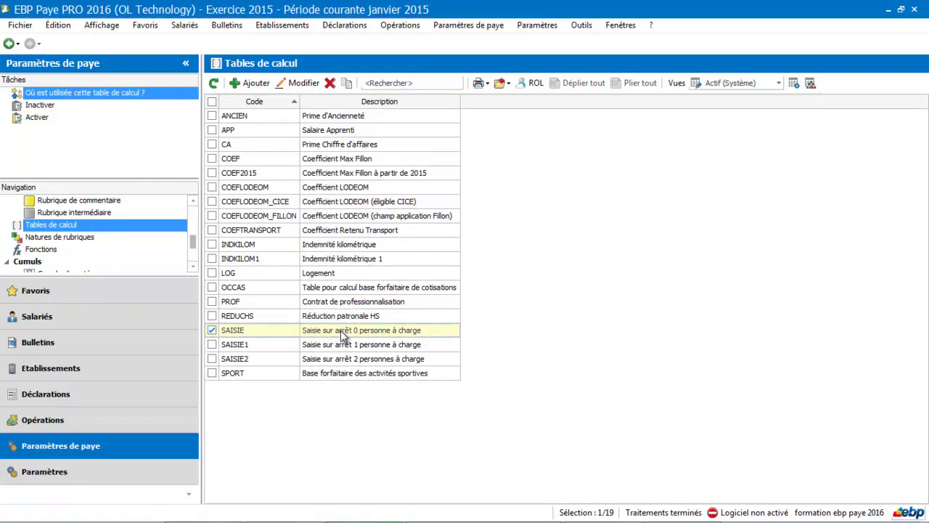
{"action": "double_click", "coordinate": [340, 331]}
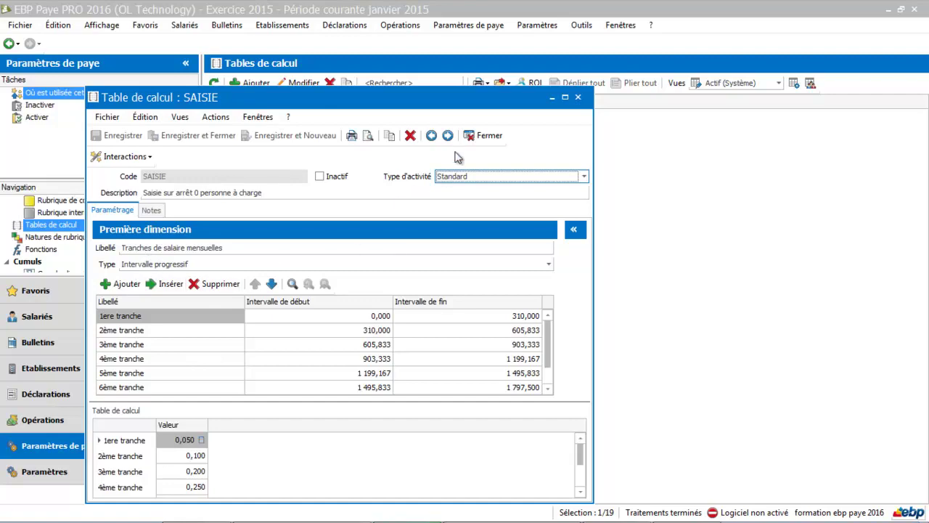
{"action": "left_click", "coordinate": [480, 138]}
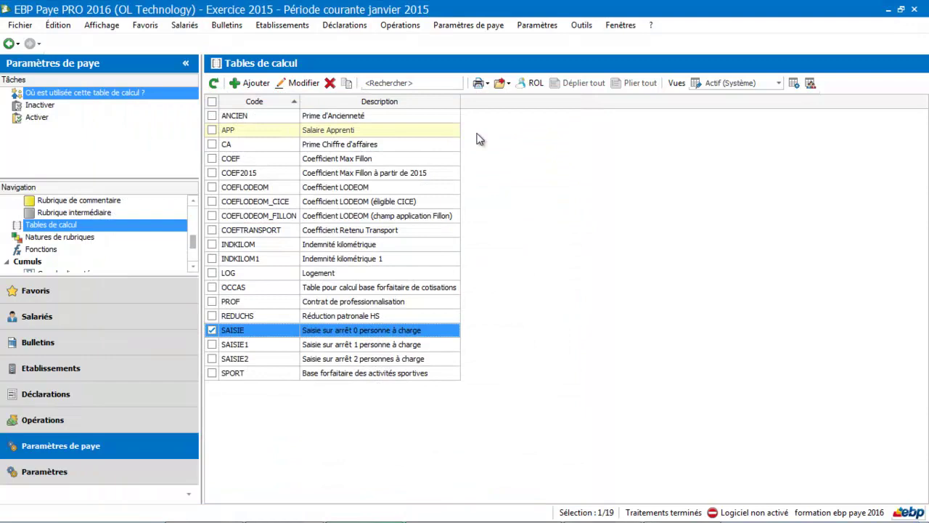
Reopen the ANCIEN (Prime d'Ancienneté) calculation table from the list.
{"action": "double_click", "coordinate": [399, 117]}
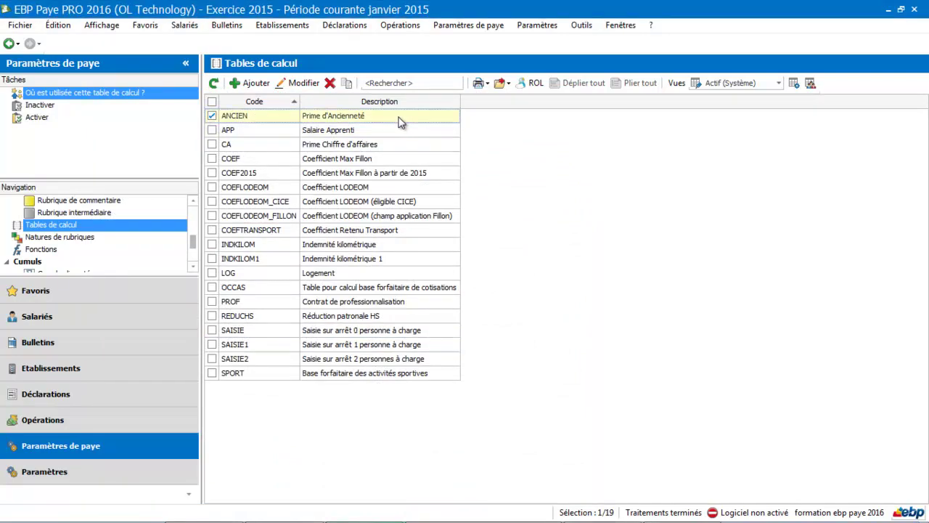